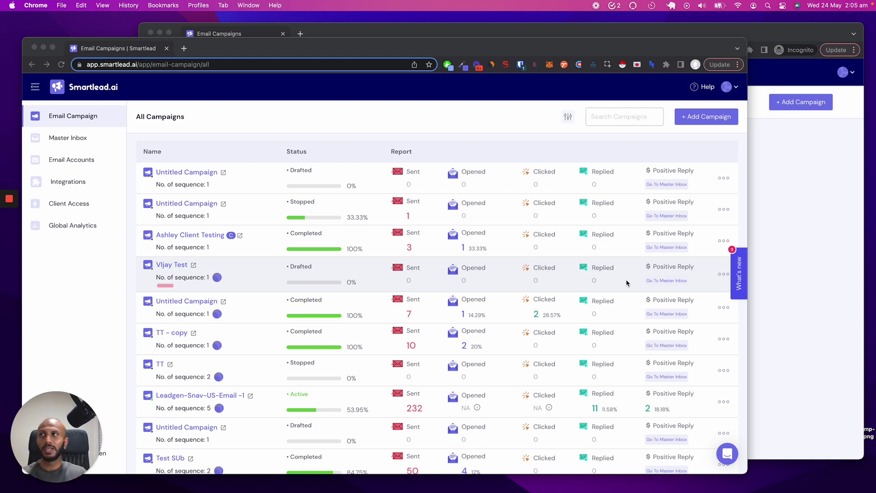
- Open the client's account from Client Access and scroll to Set Email + Leads Credits, both at 0
click(75, 254)
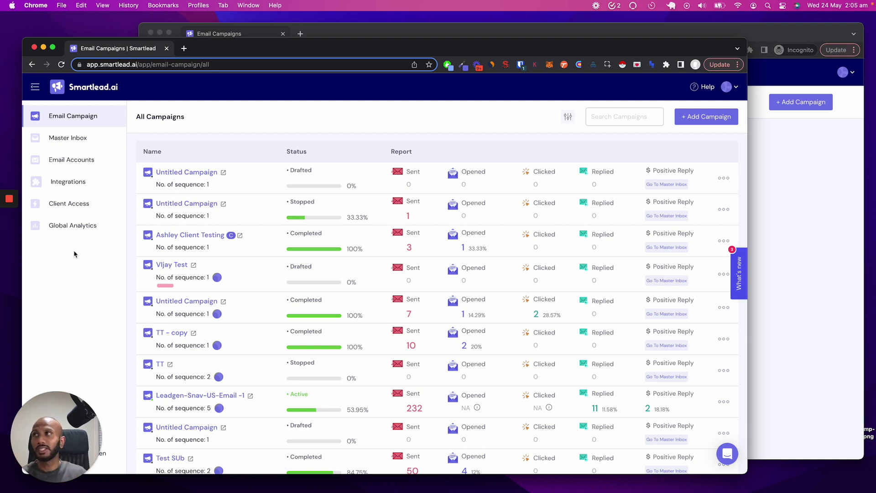
click(70, 213)
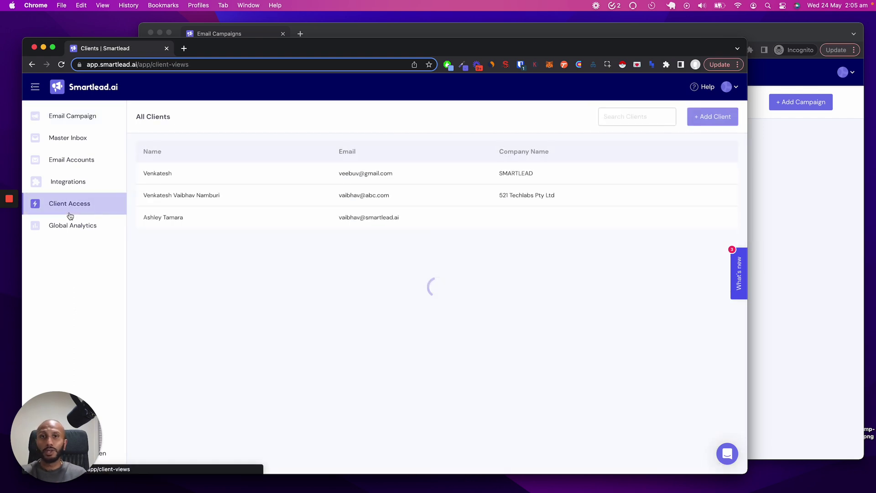
click(201, 221)
scroll(339, 329, down, 10)
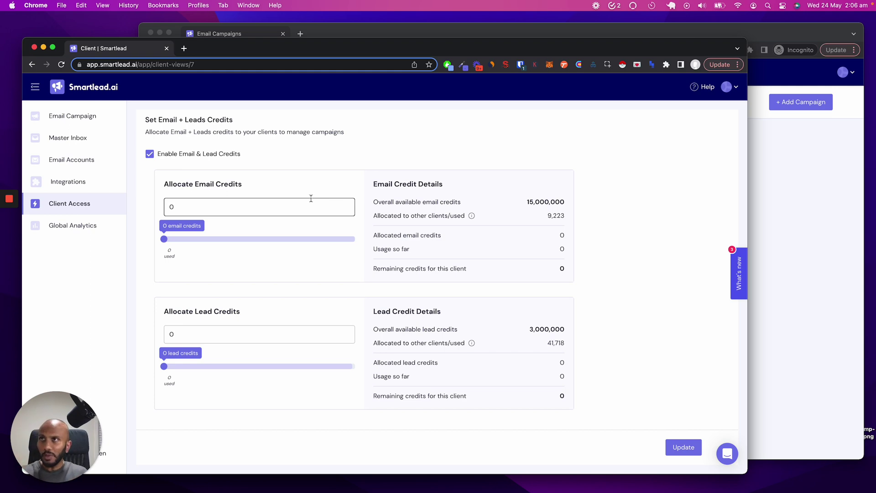
- Open the All Campaigns list in a new tab and confirm the client portal shows no campaigns
super+click(70, 115)
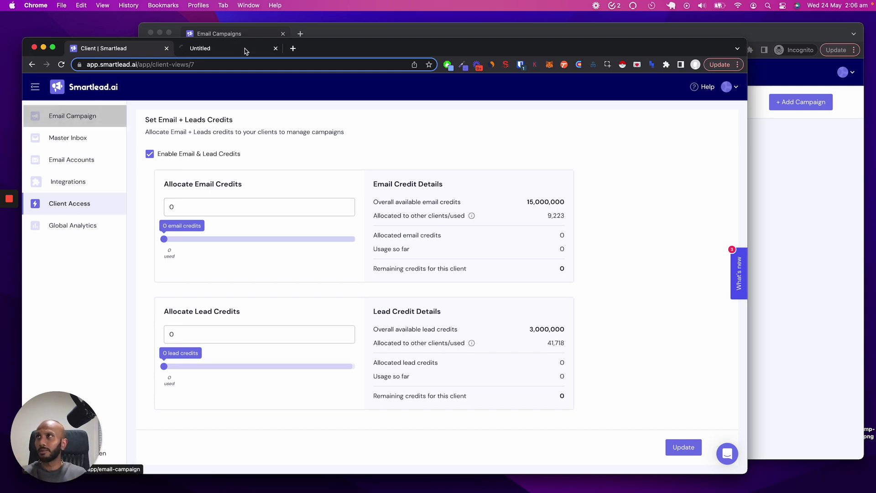
click(231, 48)
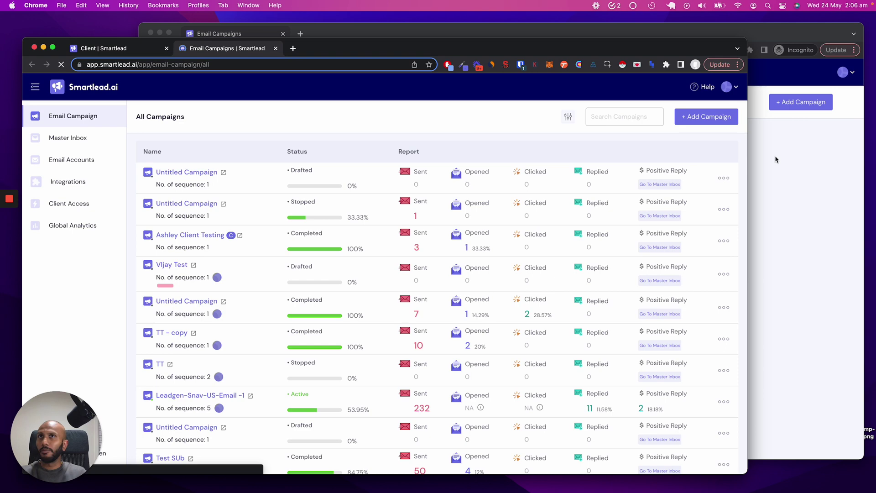
key(super+grave)
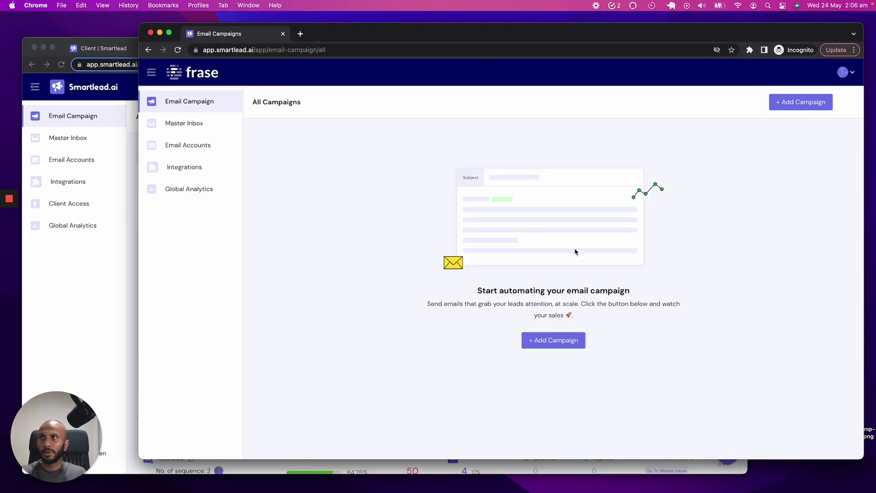
click(109, 271)
click(828, 118)
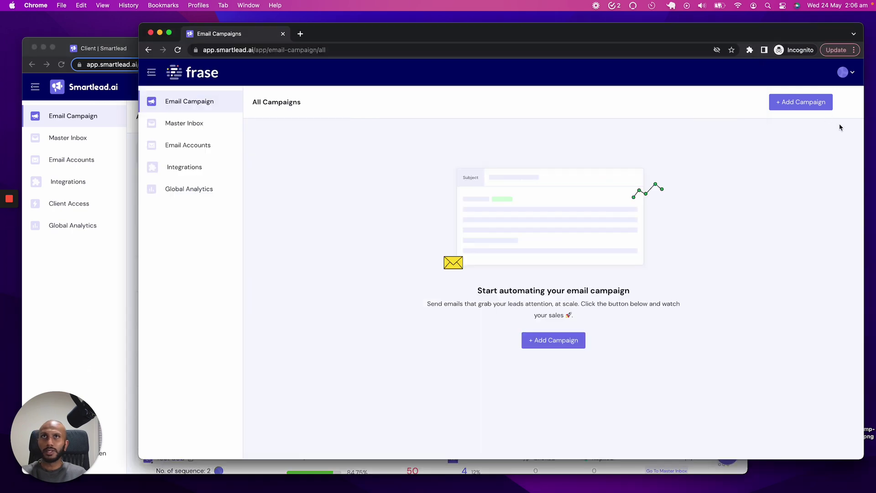
click(846, 73)
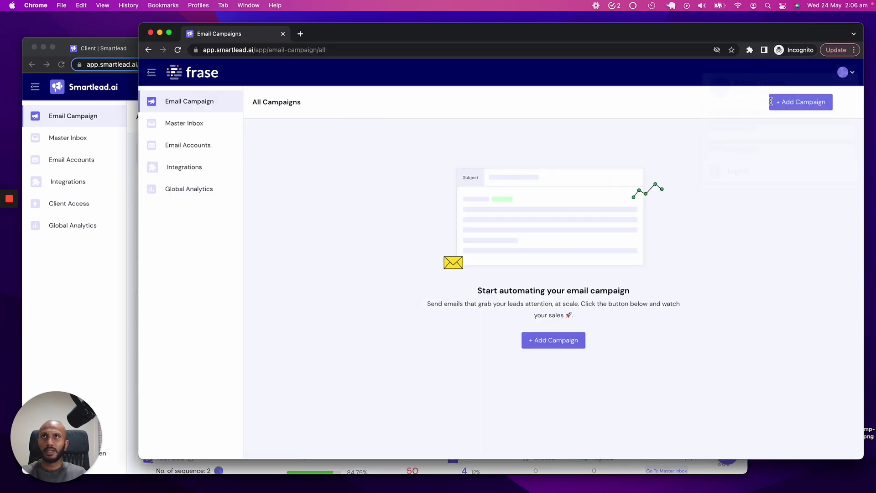
click(92, 269)
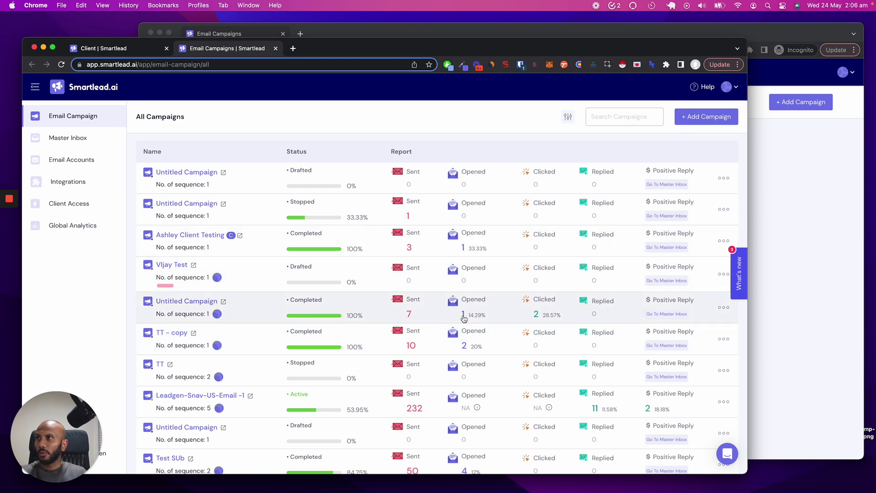
- Assign the Leadgen-Snav-US-Email -1 campaign to the client via Add/Update Client
mouse_move(696, 406)
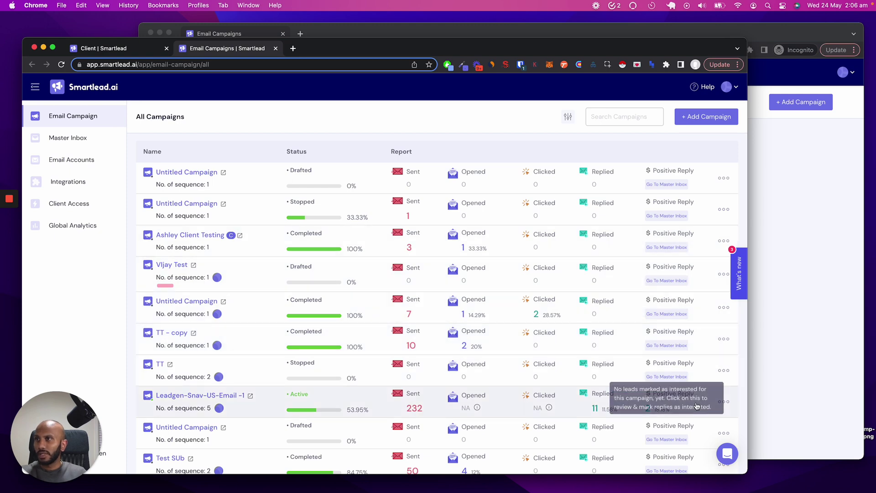
click(723, 401)
click(698, 230)
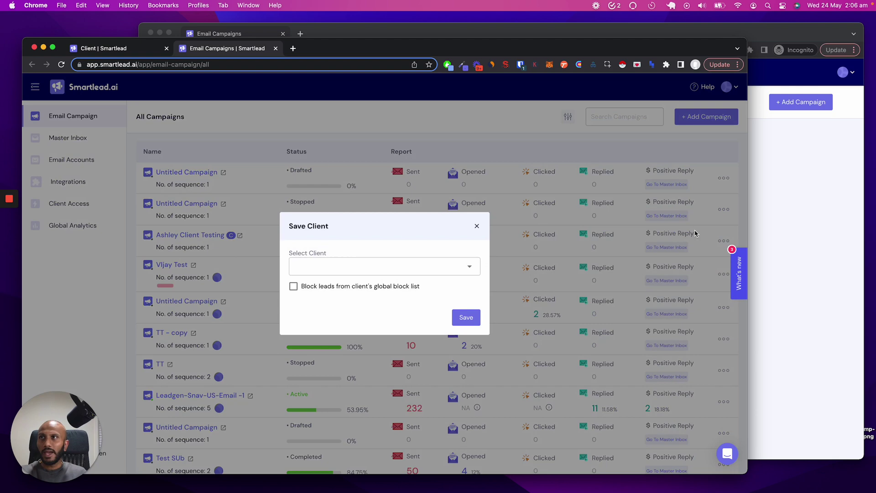
click(438, 269)
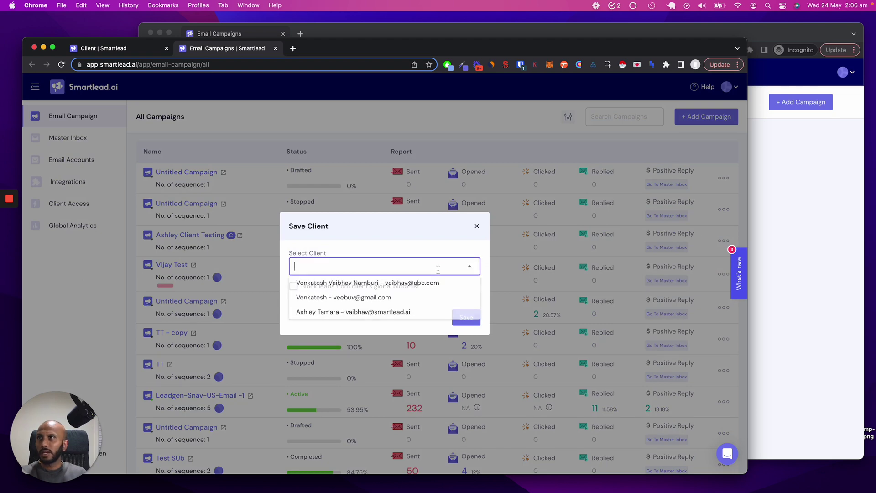
click(365, 312)
click(466, 317)
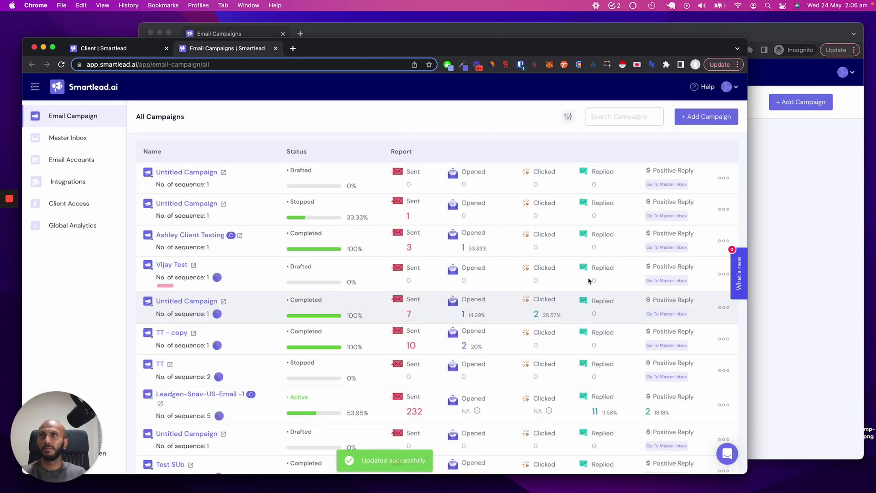
- Check the client portal's campaign list and credit usage after the assignment
click(778, 261)
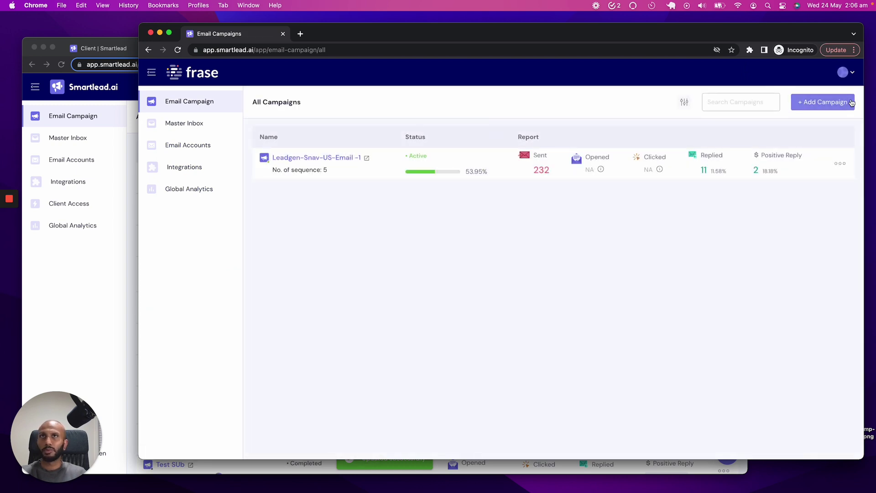
click(844, 73)
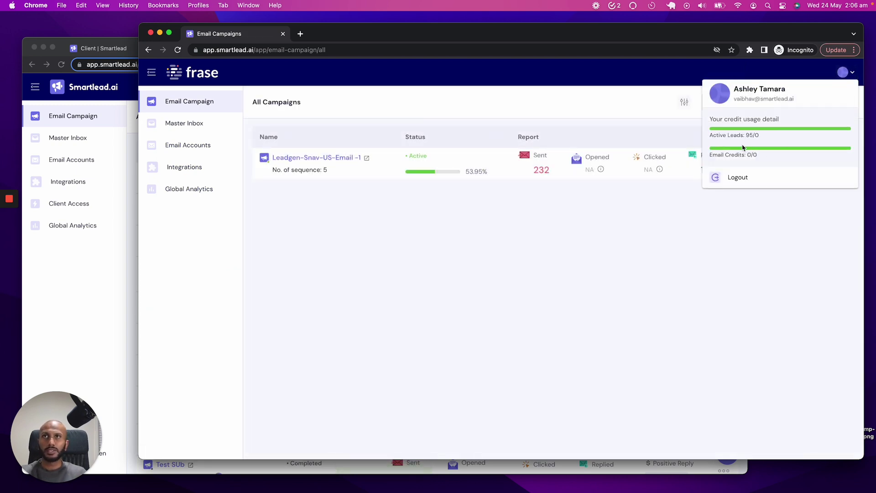
click(259, 267)
click(100, 271)
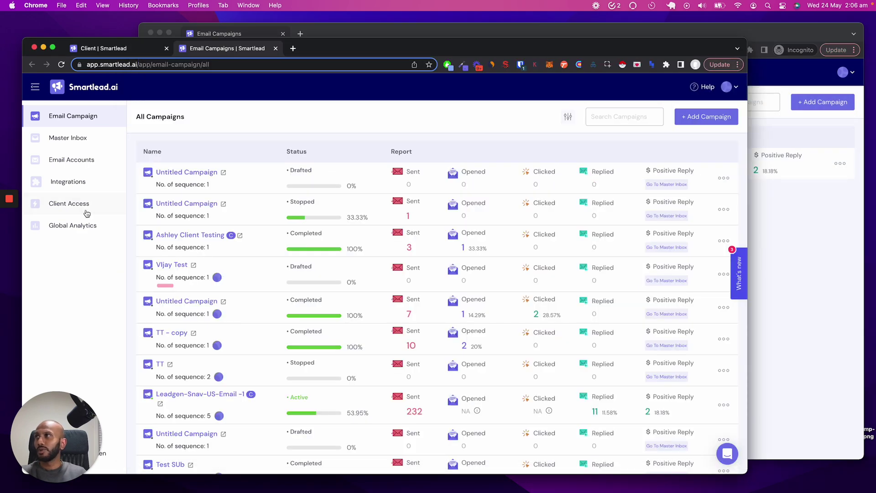
- Allocate 750,000 email credits and 300,000 lead credits to the client and save
click(139, 42)
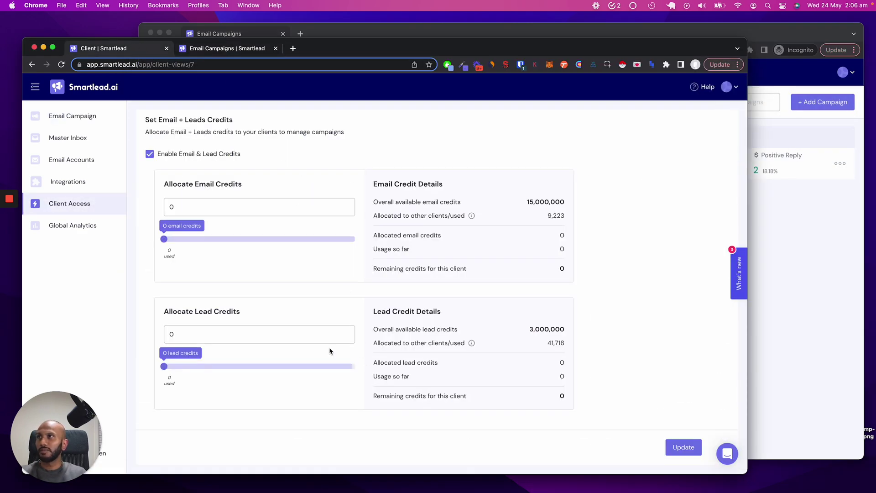
drag(163, 239, 170, 239)
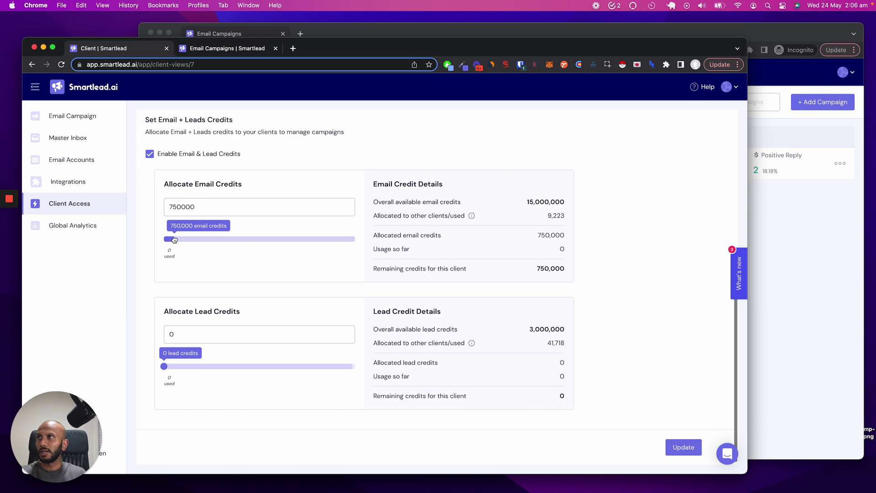
drag(164, 365, 180, 366)
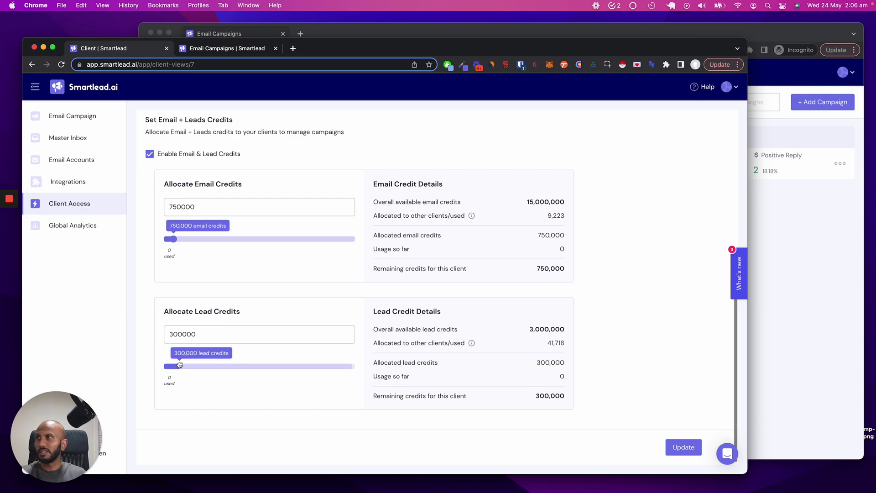
scroll(256, 283, up, 10)
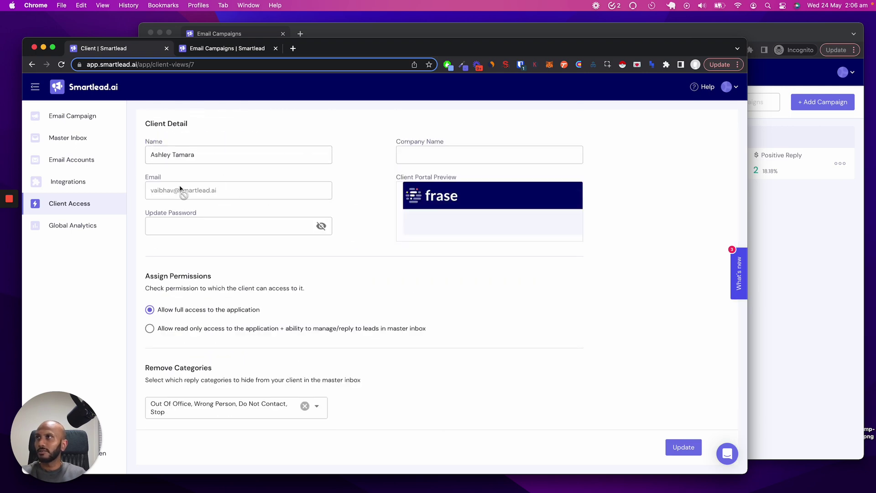
scroll(494, 331, down, 10)
click(683, 447)
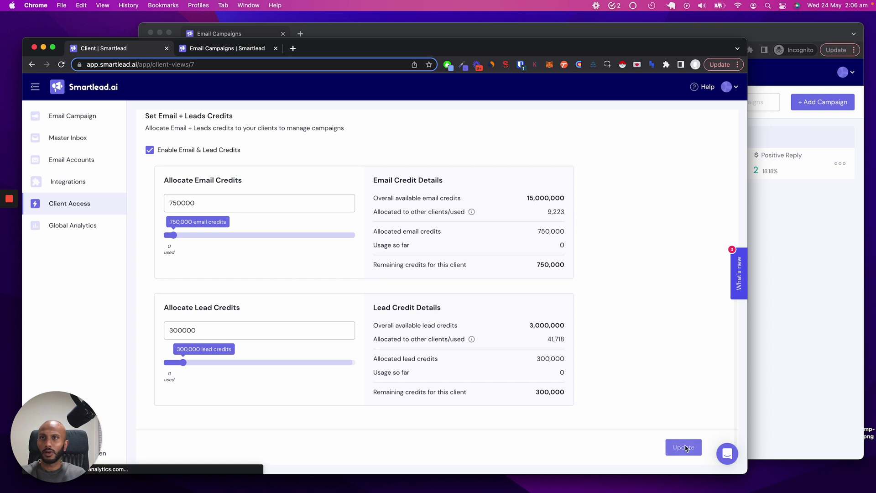
- Verify in the client portal that usage reads 95 leads and 0 emails
click(816, 301)
click(844, 72)
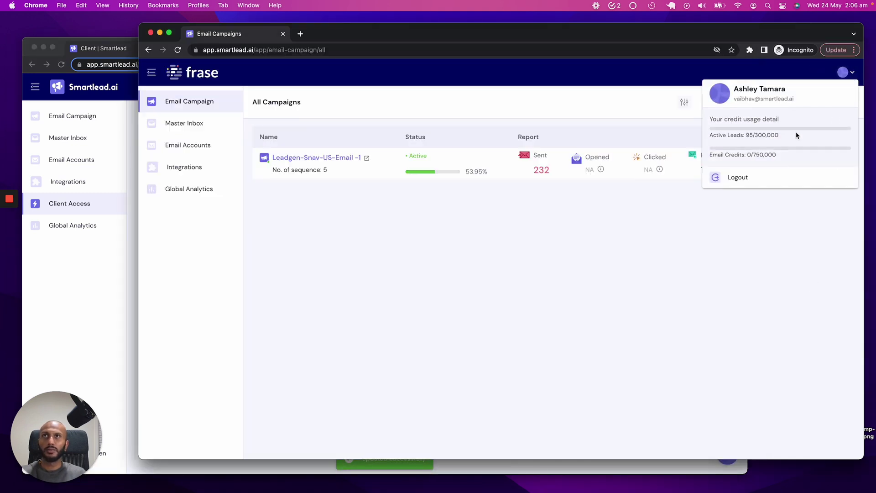
drag(745, 135, 784, 139)
click(781, 139)
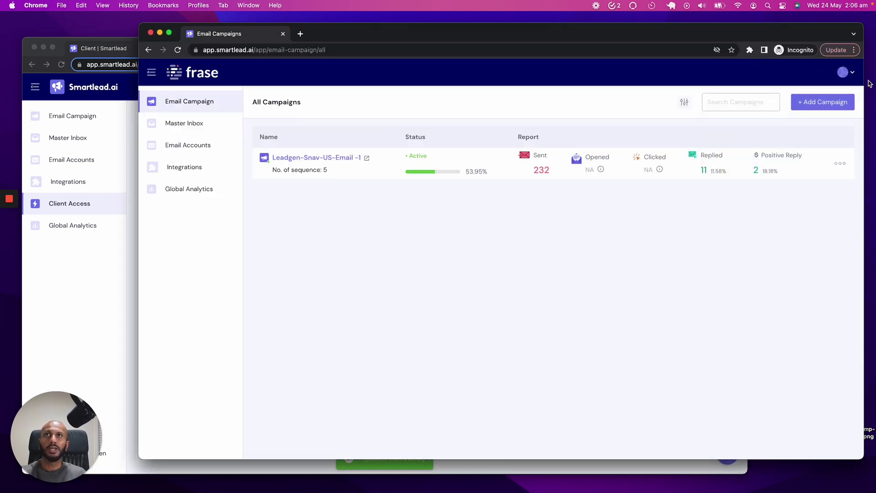
click(849, 73)
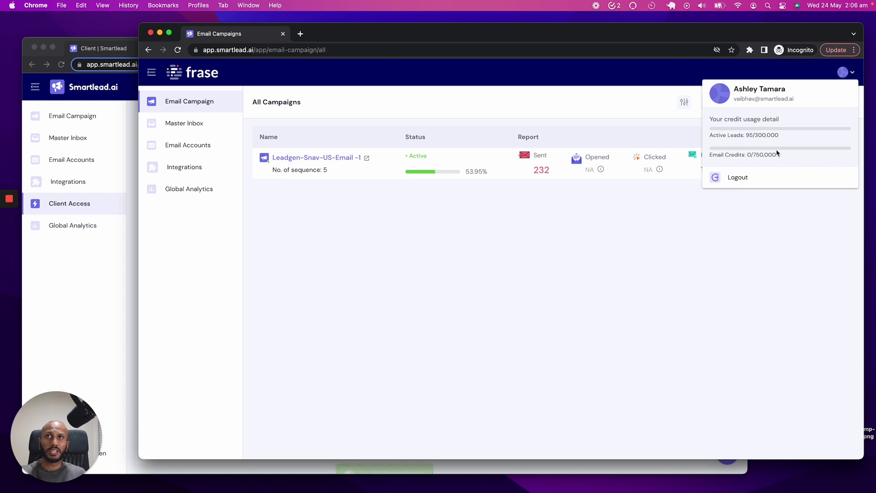
click(661, 251)
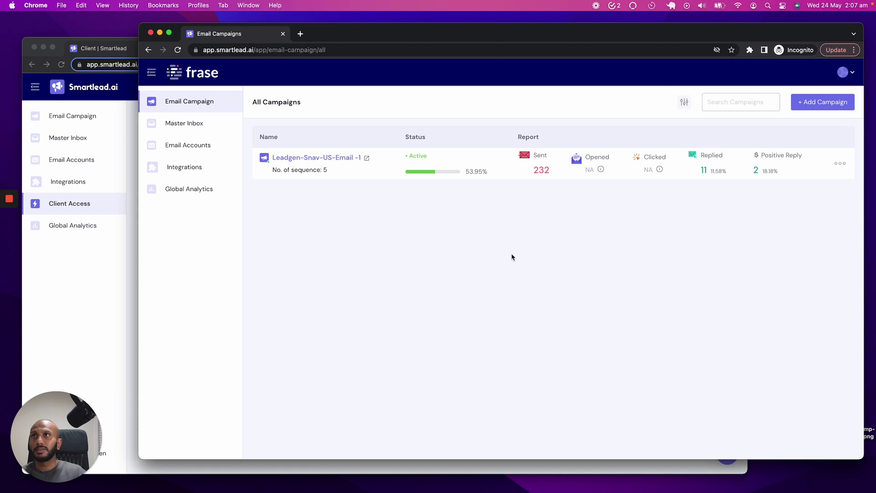
click(103, 270)
- Replace DMA Ind 51-200's existing client with the new client and save the assignment
click(77, 117)
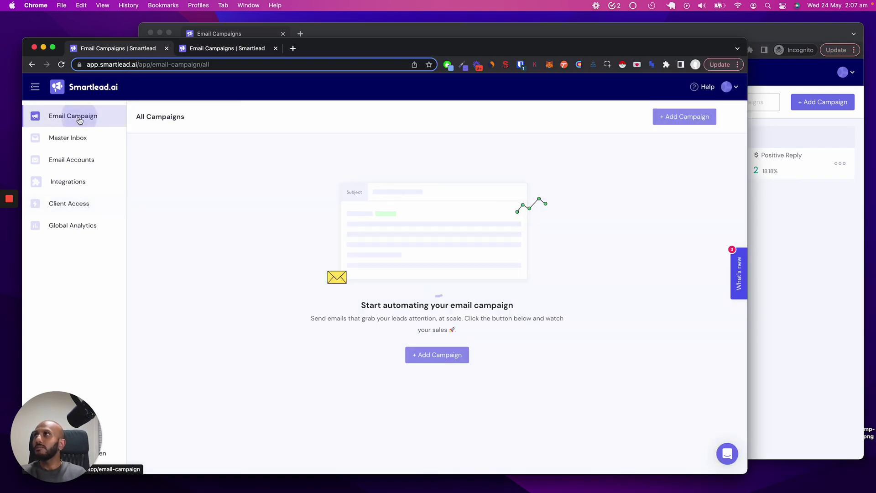
scroll(311, 319, down, 5)
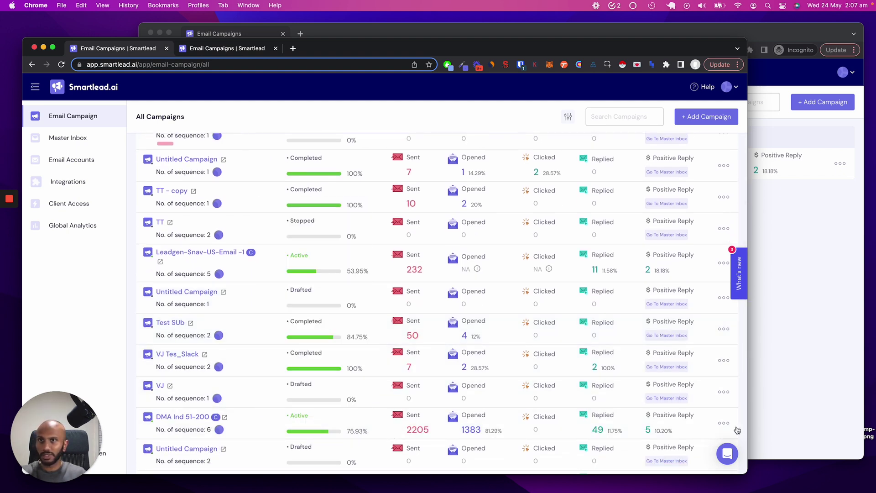
click(722, 423)
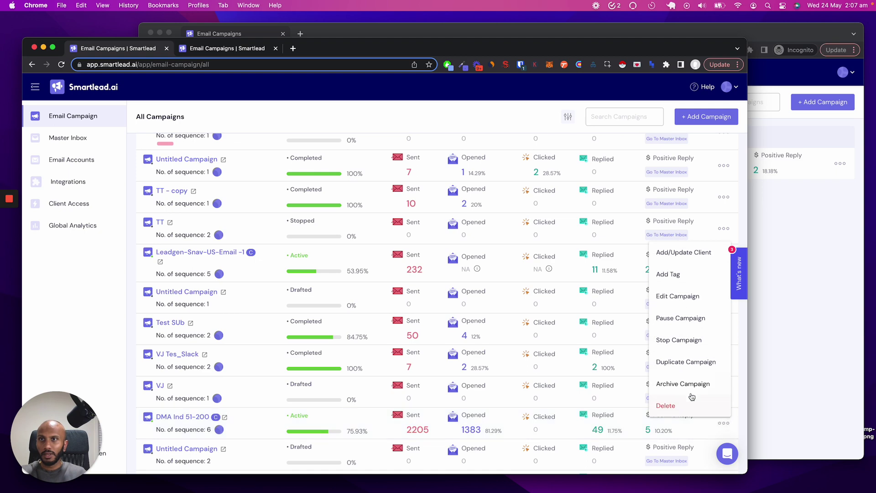
click(698, 253)
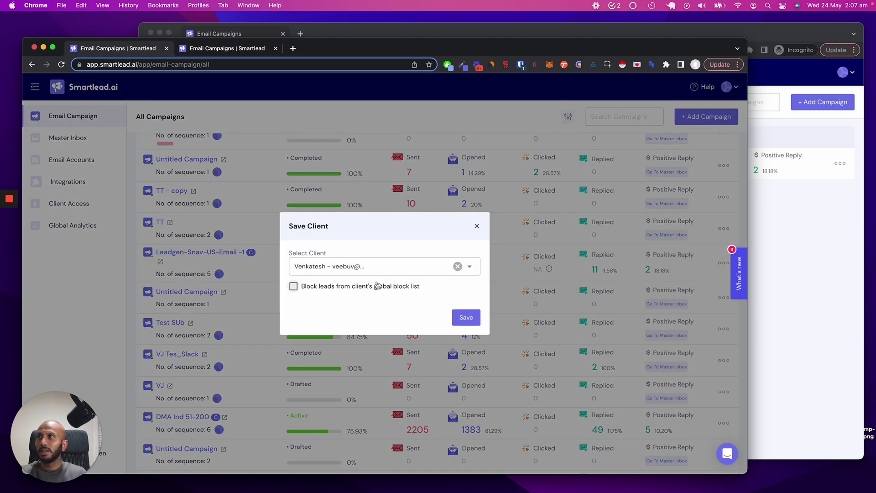
click(458, 267)
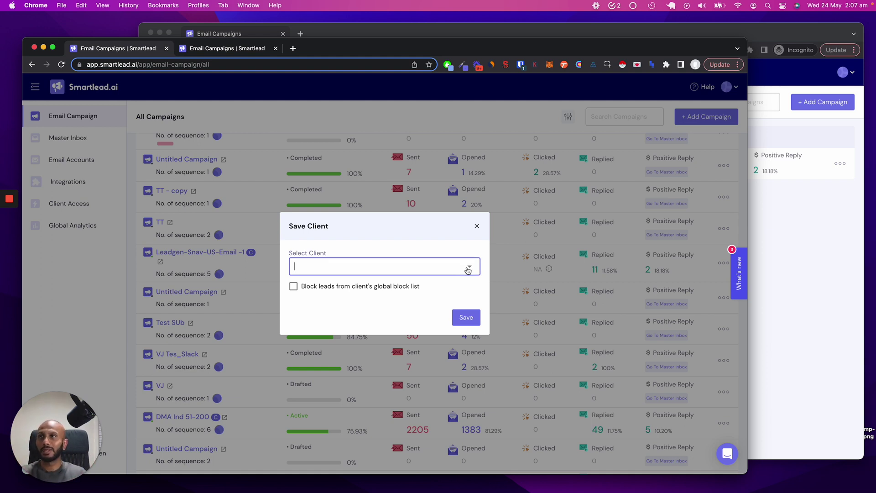
click(468, 267)
click(419, 314)
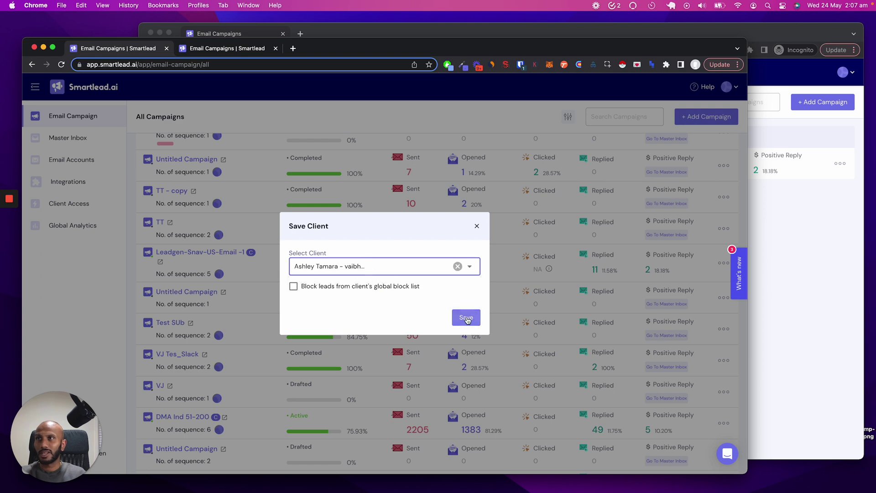
click(465, 318)
- Reload the client portal and confirm 608/300,000 active leads and 0/750,000 emails used
click(806, 258)
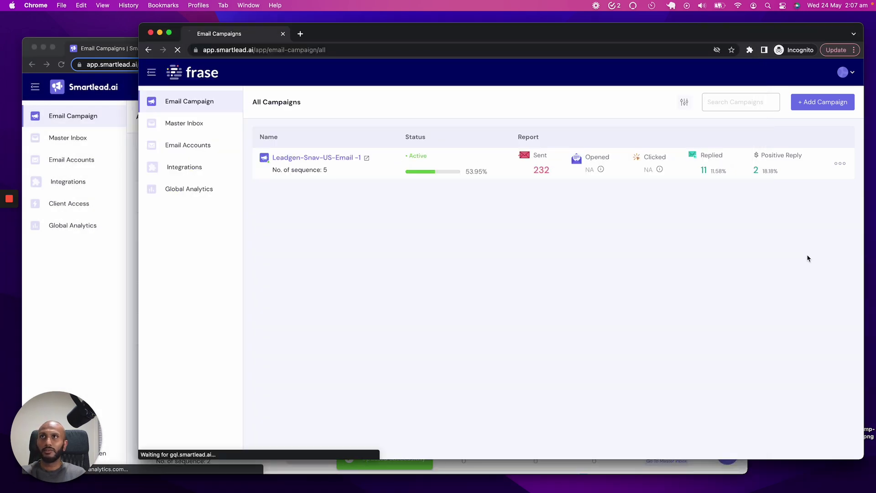
key(super+r)
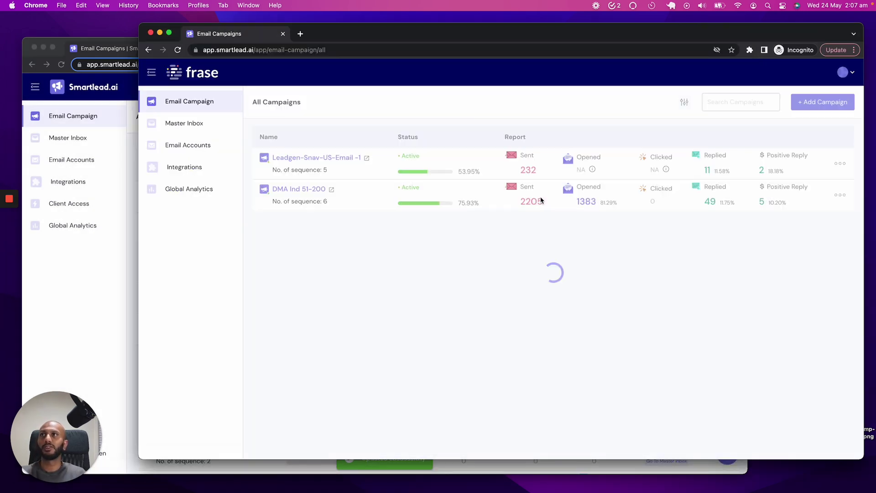
click(845, 73)
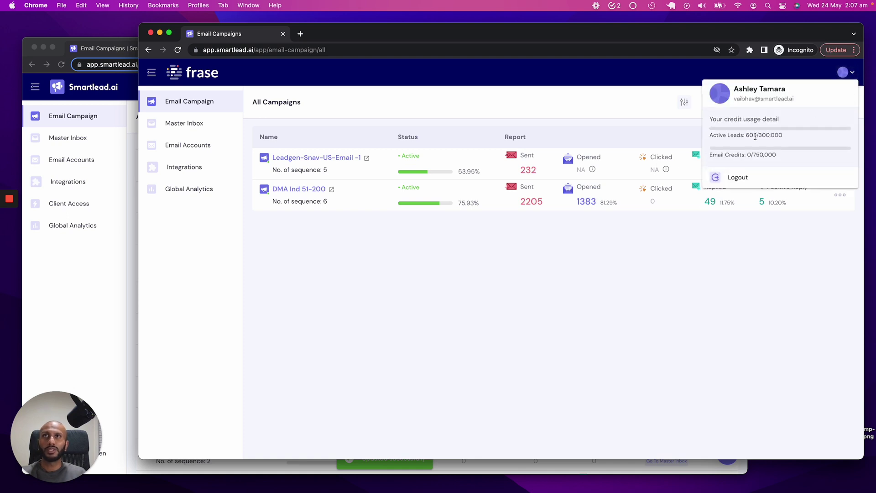
mouse_move(745, 135)
mouse_down()
mouse_move(766, 135)
mouse_move(758, 133)
mouse_up()
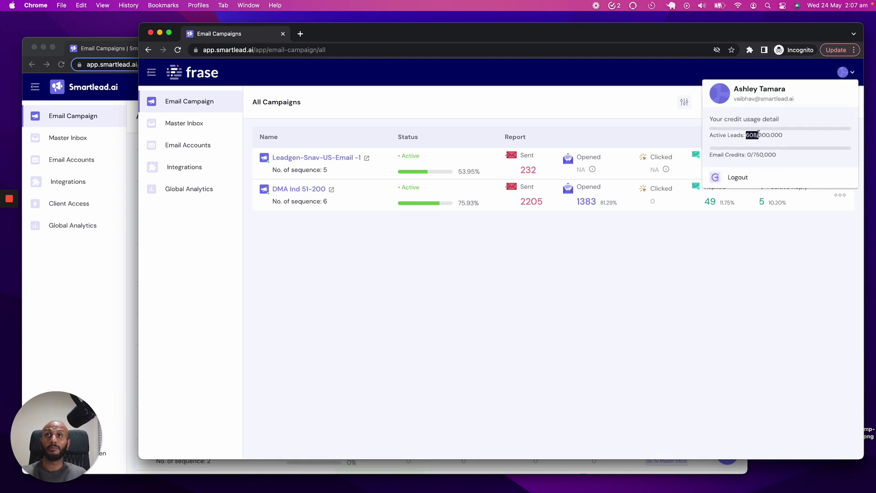
click(758, 135)
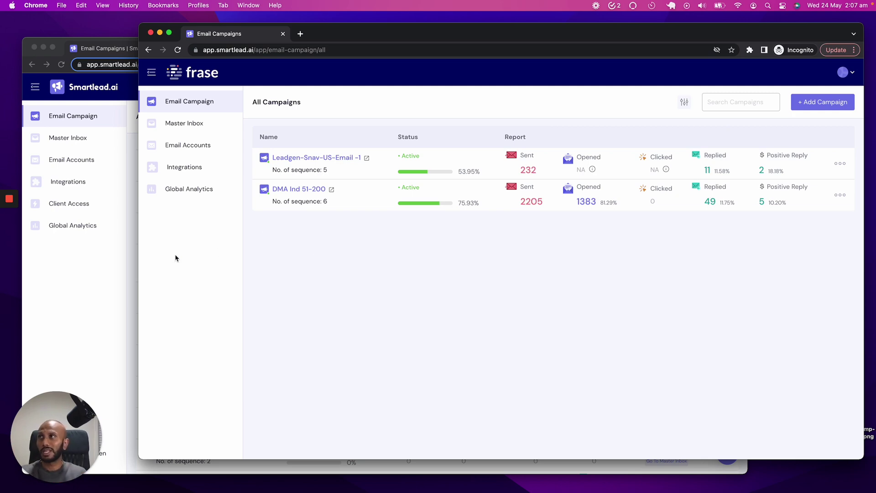
click(105, 273)
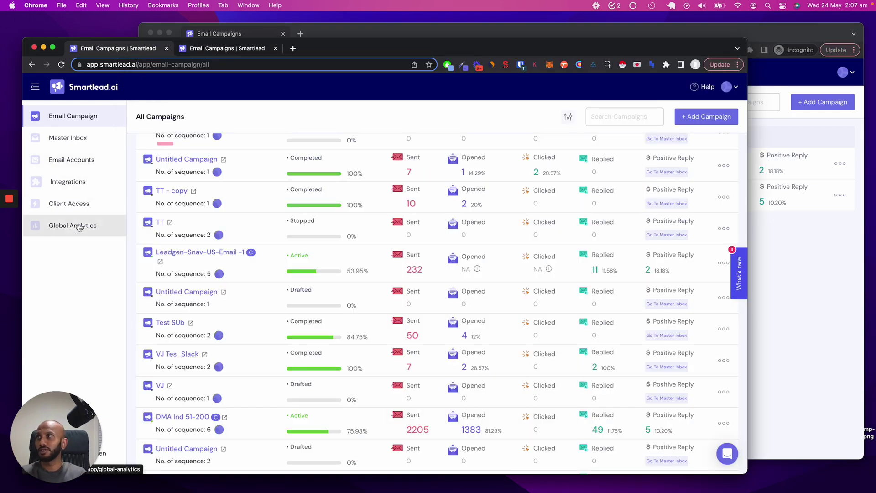
- Review the client's credit page: 608 lead credits used, 299,392 of 300,000 remaining
click(81, 204)
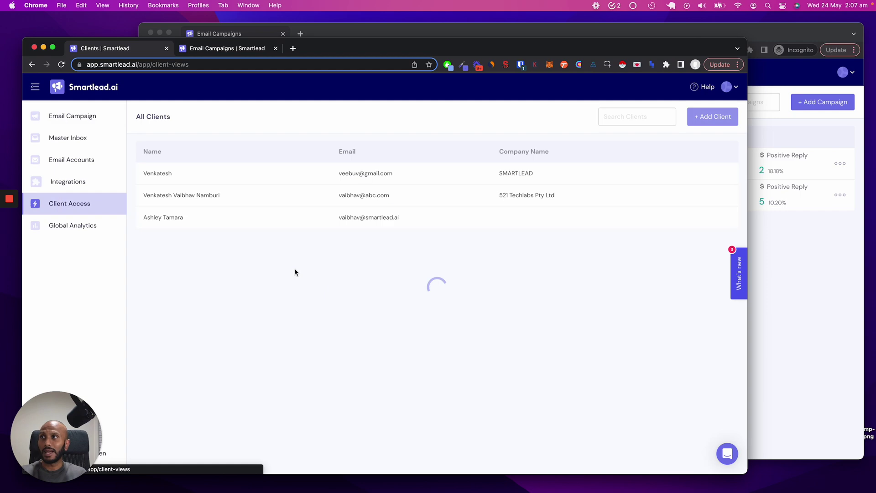
click(211, 221)
scroll(339, 306, down, 3)
scroll(340, 306, down, 5)
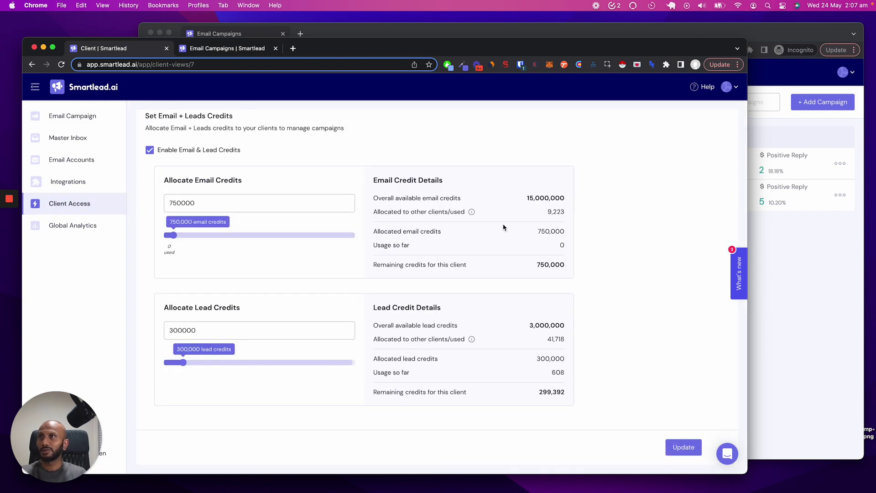
double_click(566, 211)
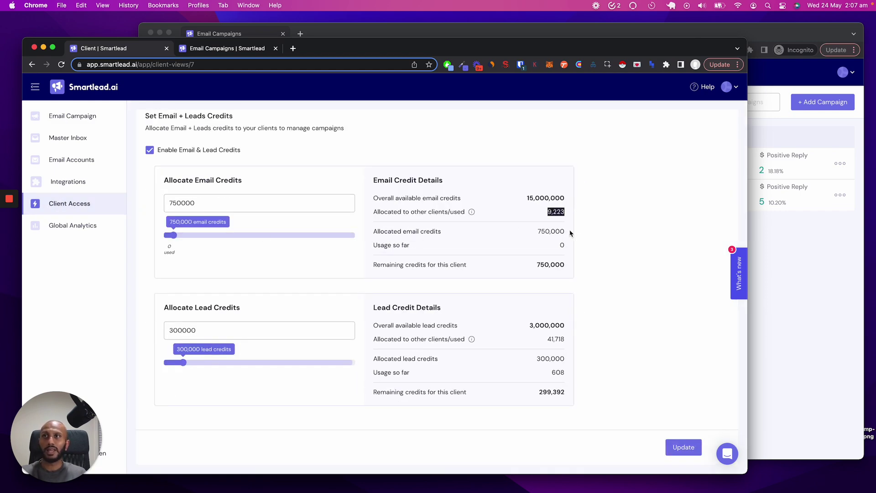
drag(546, 339, 595, 342)
click(603, 324)
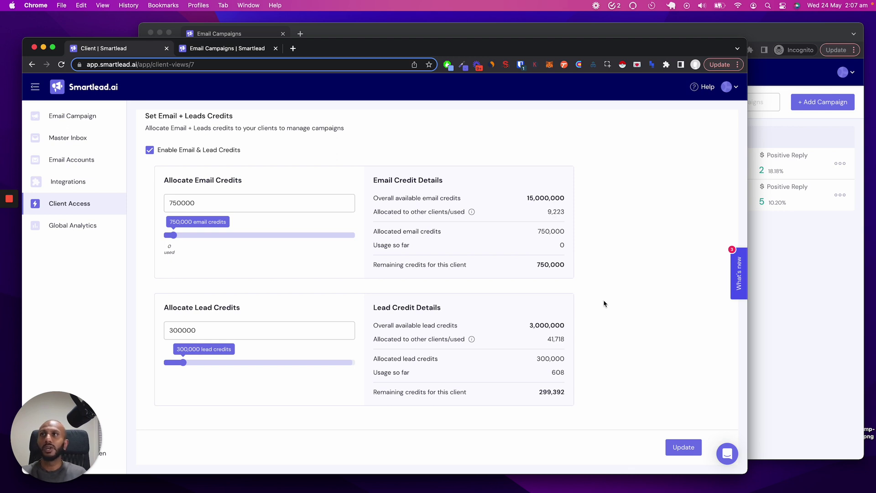